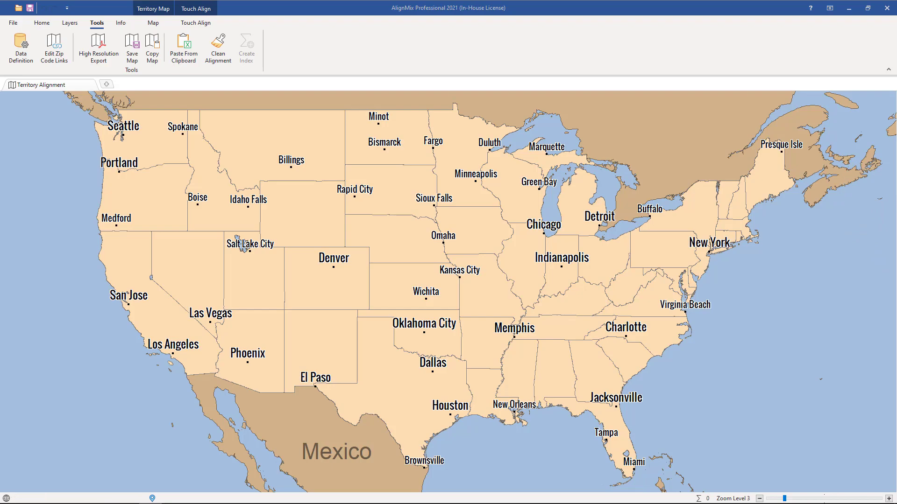
Switch to the Excel workbook and review the Zip Code, Territory ID, Territory Name, District ID and Region ID columns of the Zip TerrDistReg sheet
{"action": "left_click", "coordinate": [848, 12]}
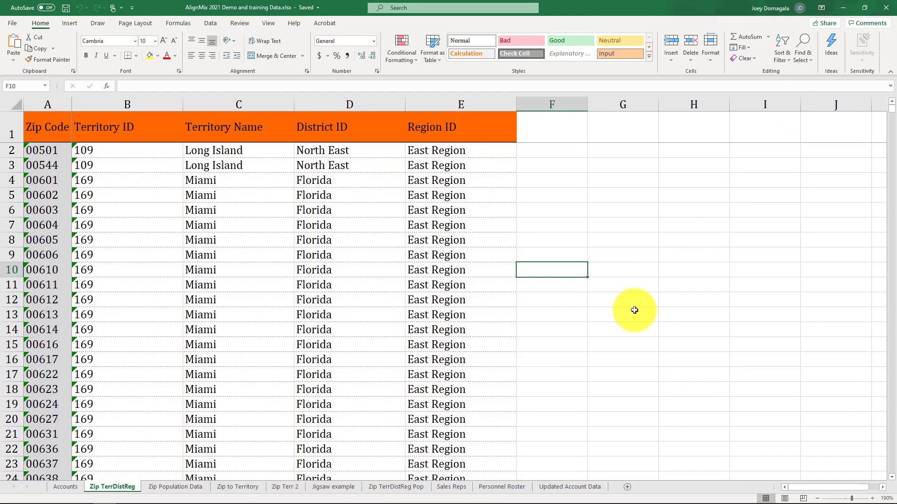
{"action": "left_click", "coordinate": [48, 99]}
{"action": "left_click_drag", "start_coordinate": [48, 101], "coordinate": [117, 103]}
{"action": "left_click", "coordinate": [118, 102]}
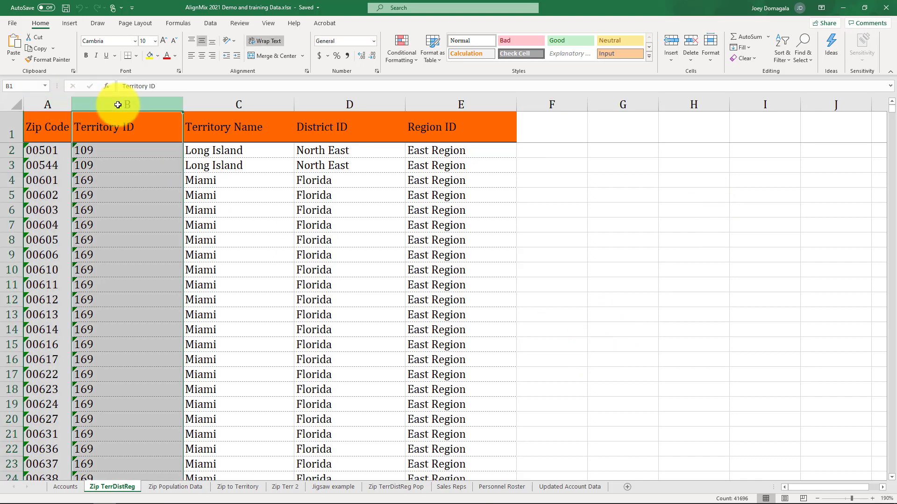
{"action": "left_click", "coordinate": [218, 100]}
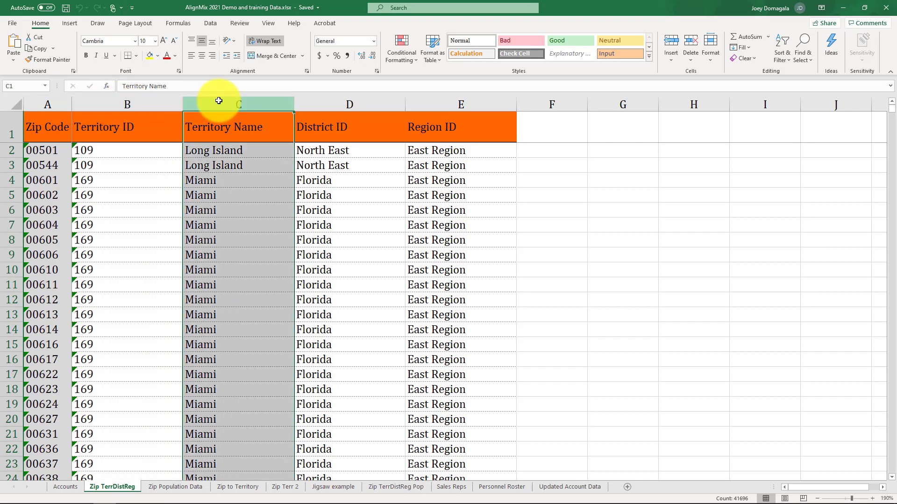
{"action": "left_click", "coordinate": [312, 103]}
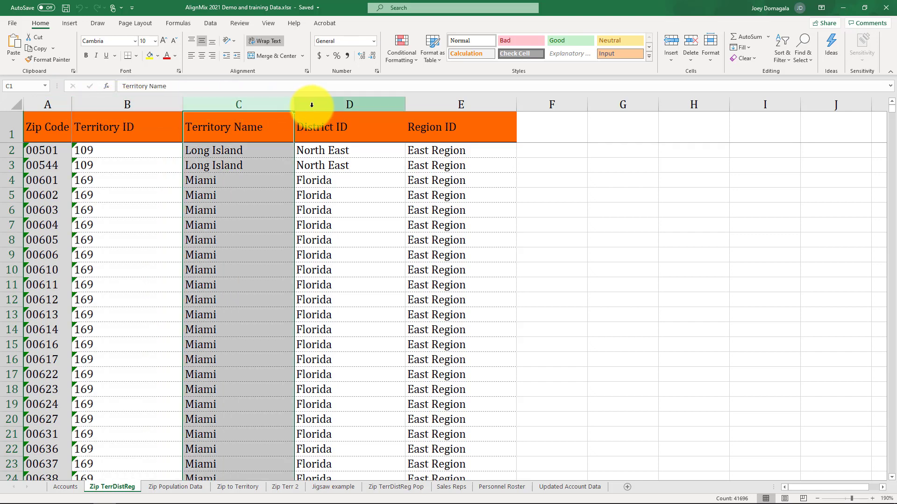
{"action": "left_click", "coordinate": [427, 102]}
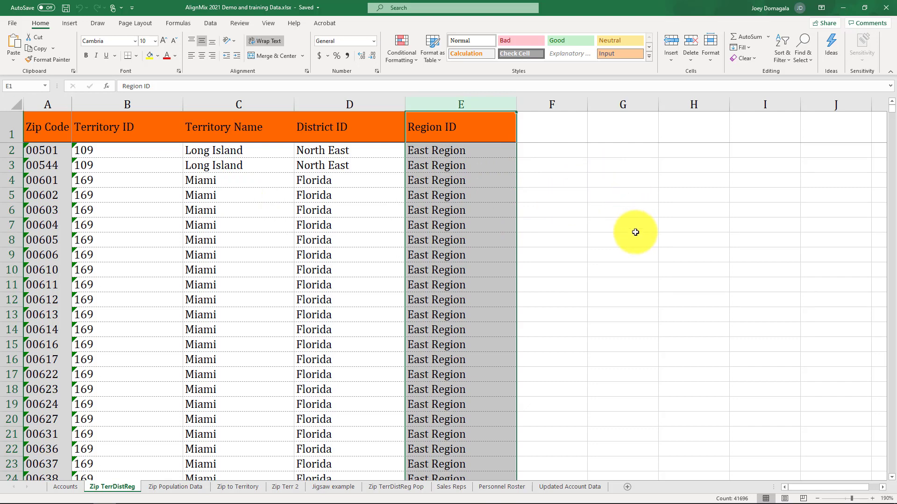
Switch to AlignMix and start importing your own data from the file AlignMix 2021 Demo and training Data.xlsx
{"action": "key", "text": "alt+Tab"}
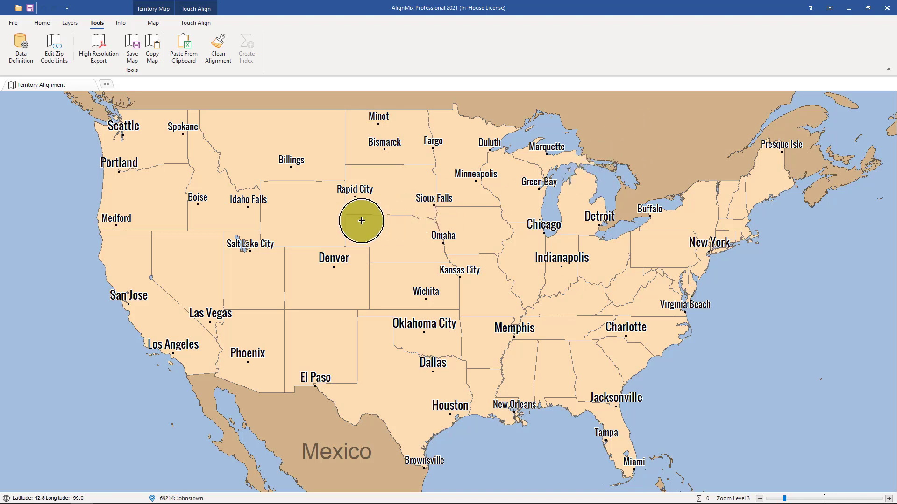
{"action": "left_click", "coordinate": [13, 22]}
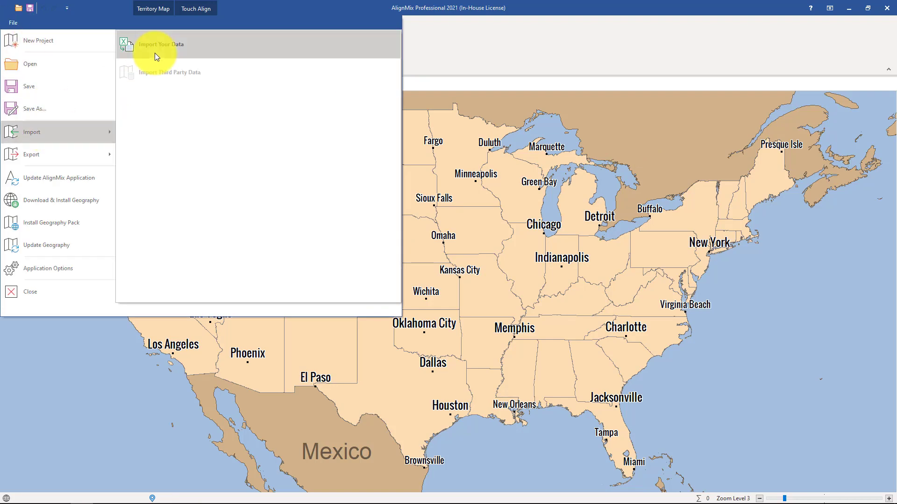
{"action": "left_click", "coordinate": [155, 53]}
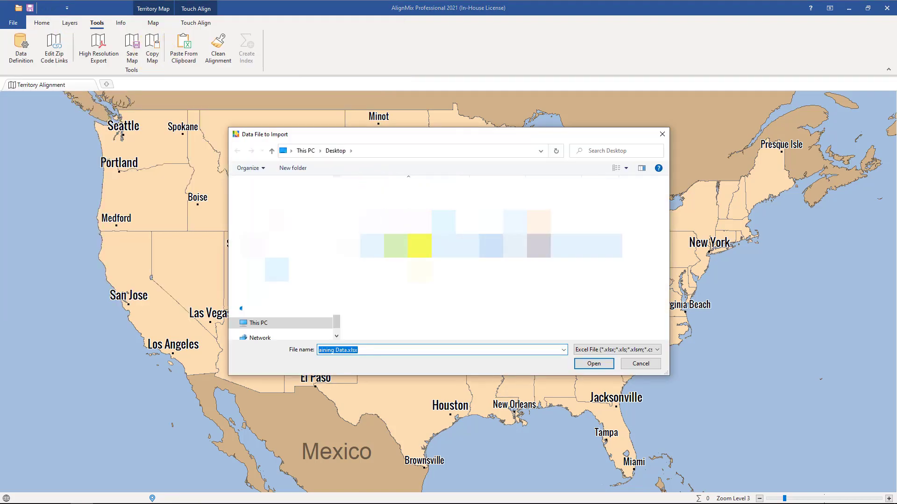
{"action": "left_click", "coordinate": [419, 258]}
{"action": "left_click", "coordinate": [584, 361]}
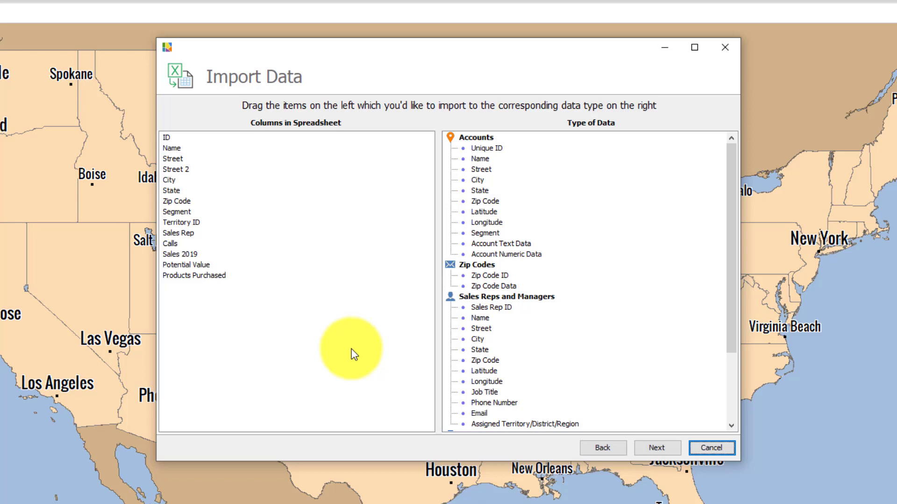
Return to the worksheet selection and choose the Zip TerrDistReg sheet as the import source
{"action": "left_click", "coordinate": [595, 451]}
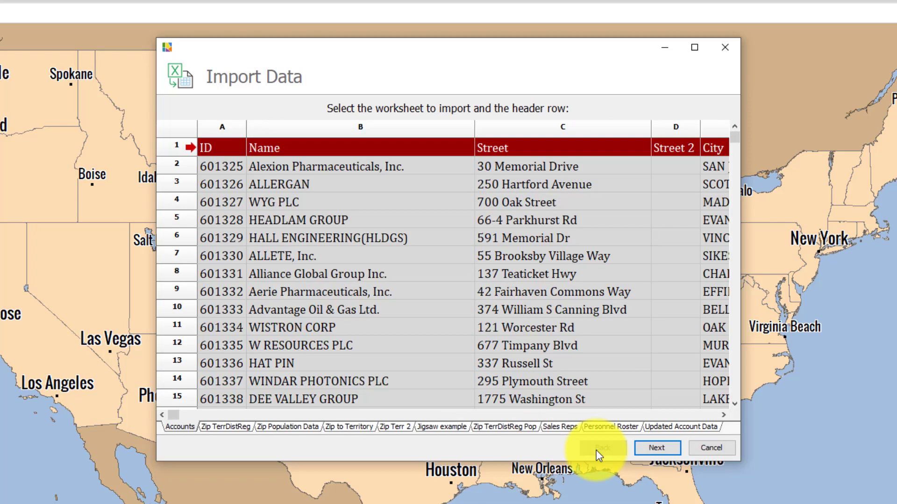
{"action": "left_click", "coordinate": [225, 427]}
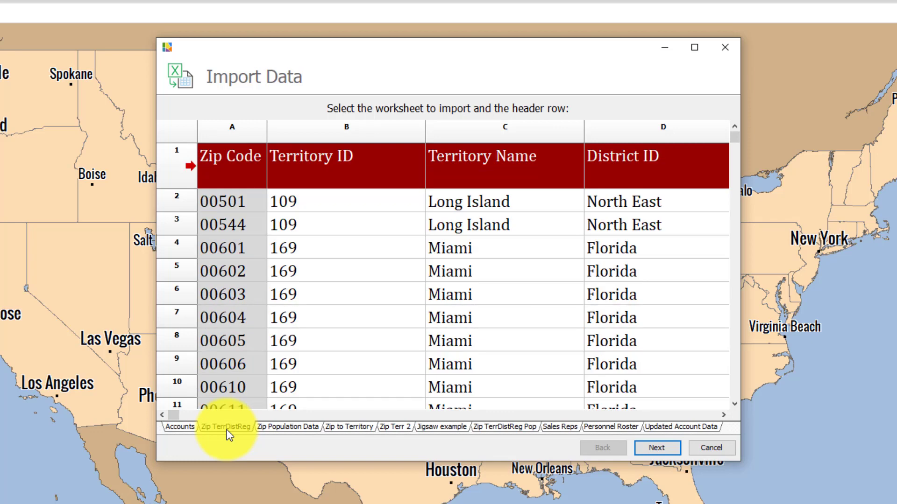
{"action": "left_click", "coordinate": [648, 446]}
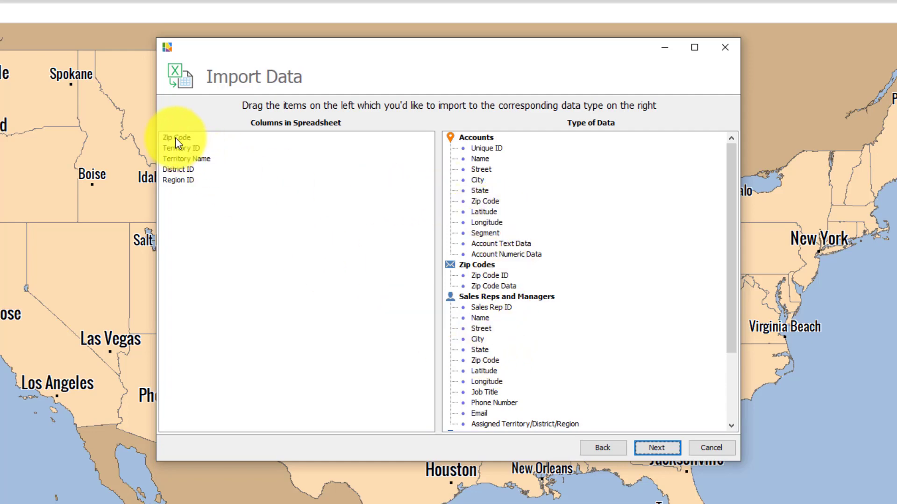
Map Zip Code to Zip Code ID, Territory ID and Territory Name to the territory's ID and Name, and District ID and Region ID to their matching types
{"action": "left_click_drag", "start_coordinate": [175, 137], "coordinate": [506, 271]}
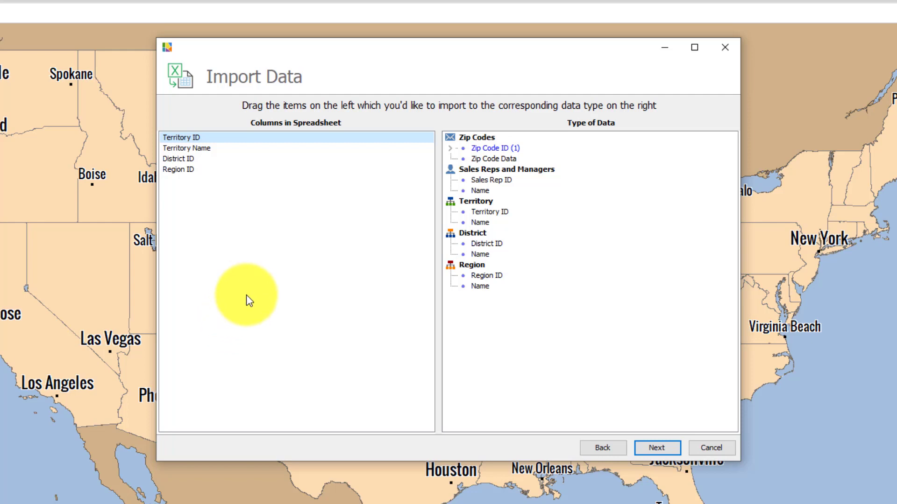
{"action": "left_click_drag", "start_coordinate": [182, 138], "coordinate": [497, 211]}
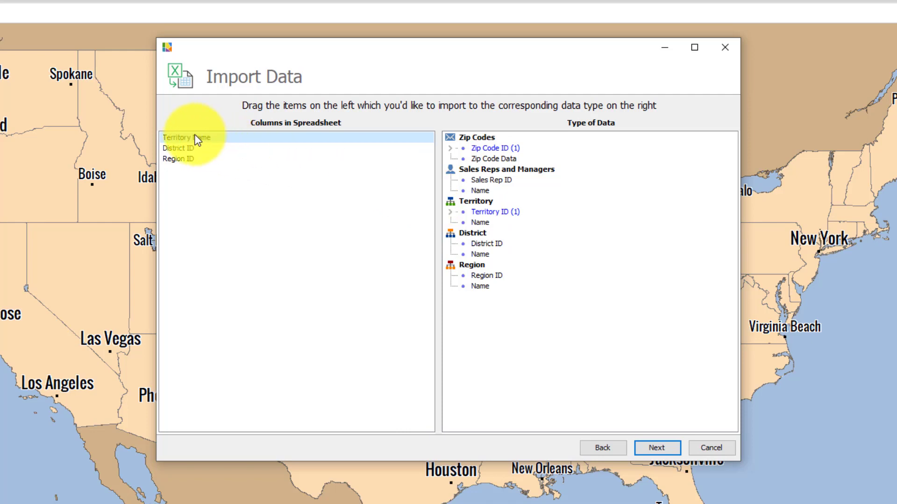
{"action": "left_click_drag", "start_coordinate": [196, 137], "coordinate": [486, 223]}
{"action": "left_click_drag", "start_coordinate": [189, 137], "coordinate": [485, 244]}
{"action": "left_click_drag", "start_coordinate": [202, 140], "coordinate": [497, 273]}
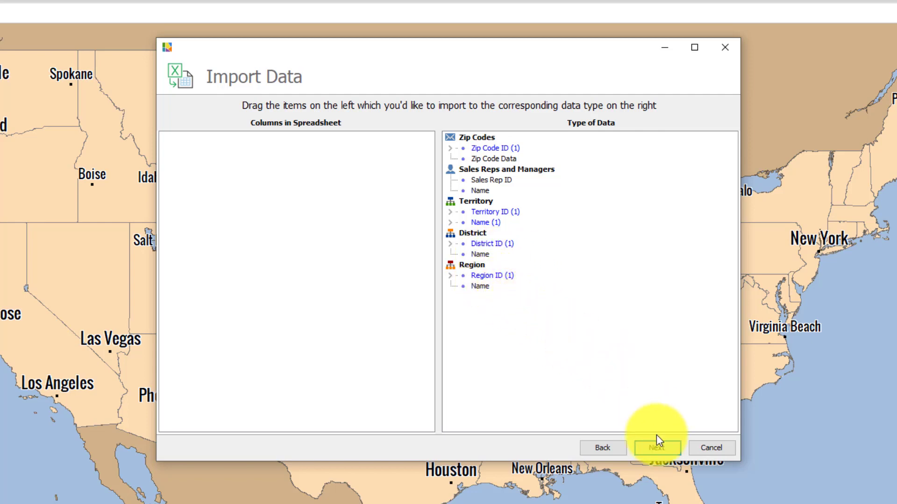
Confirm the import settings with the existing base geography, run the import and finish it
{"action": "left_click", "coordinate": [657, 448]}
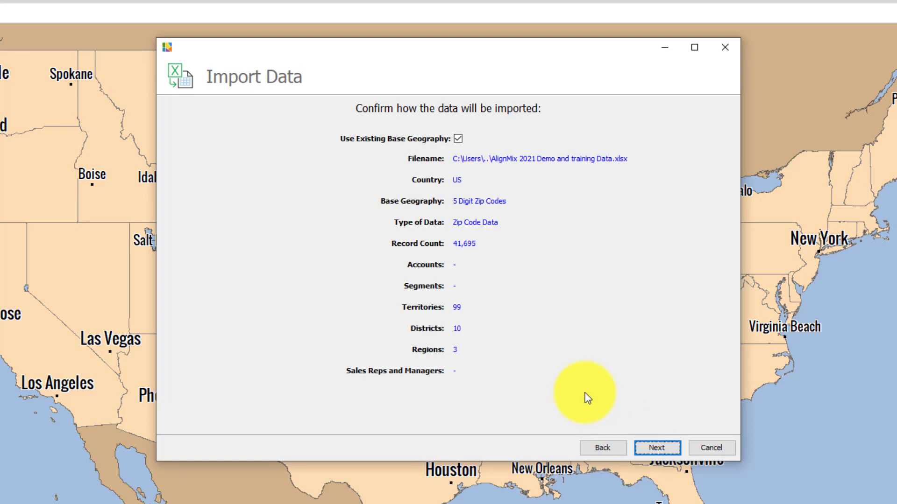
{"action": "left_click", "coordinate": [656, 441]}
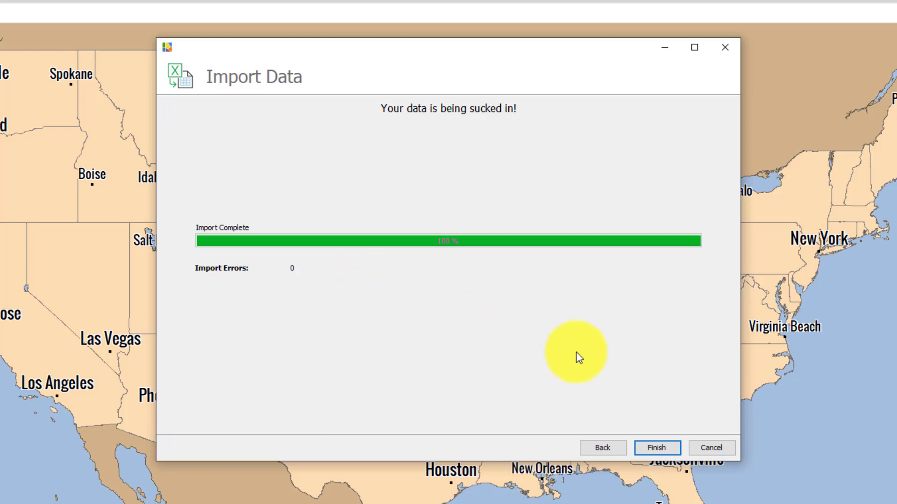
{"action": "left_click", "coordinate": [649, 444]}
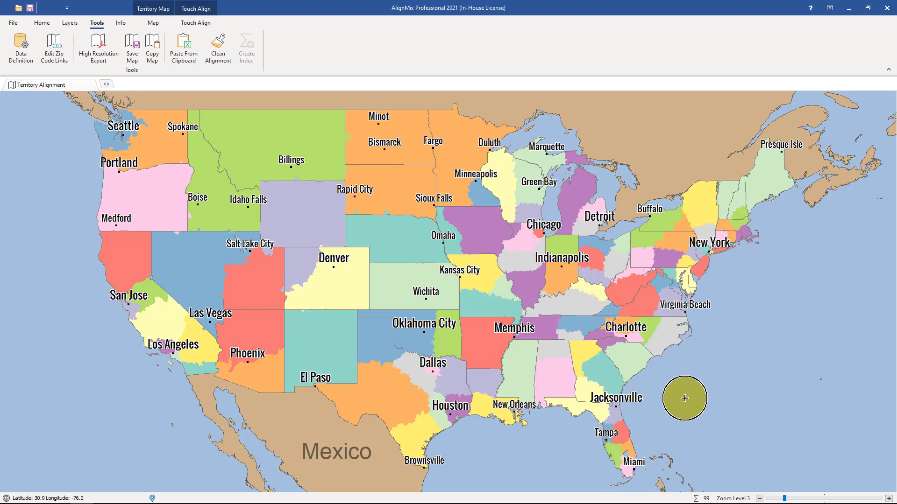
Inspect the ID, name and district in the properties of the Kansas territory on the map
{"action": "scroll", "coordinate": [431, 276], "scroll_direction": "up", "scroll_amount": 1}
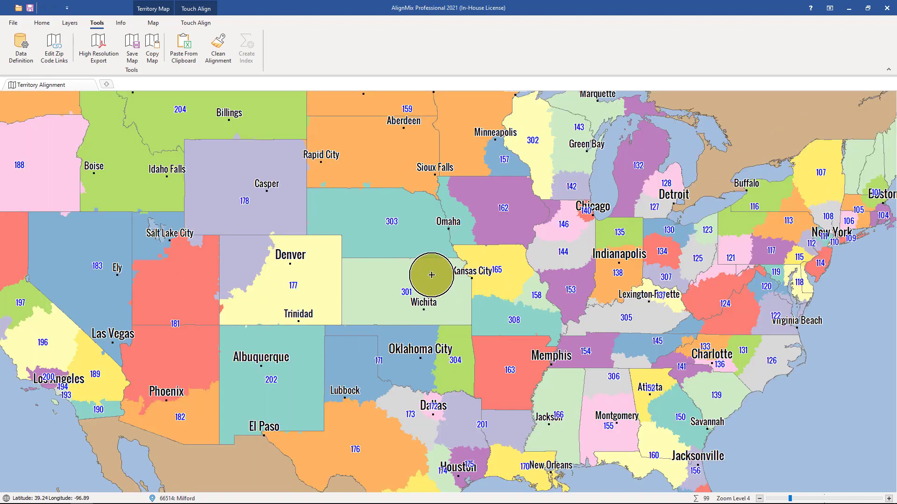
{"action": "right_click", "coordinate": [394, 295]}
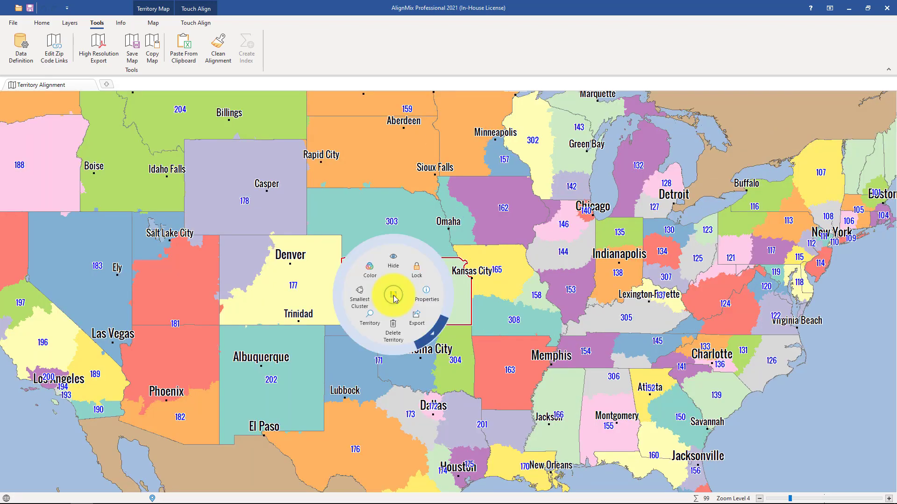
{"action": "left_click", "coordinate": [424, 292]}
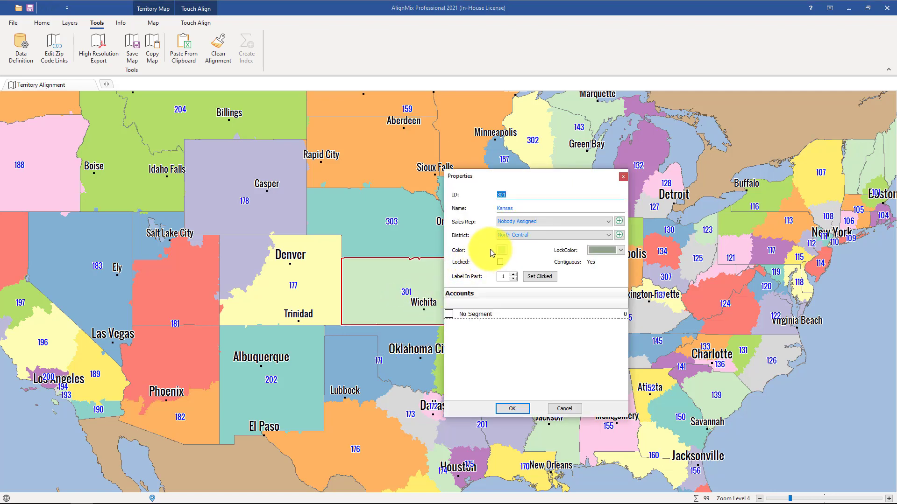
{"action": "left_click", "coordinate": [518, 196]}
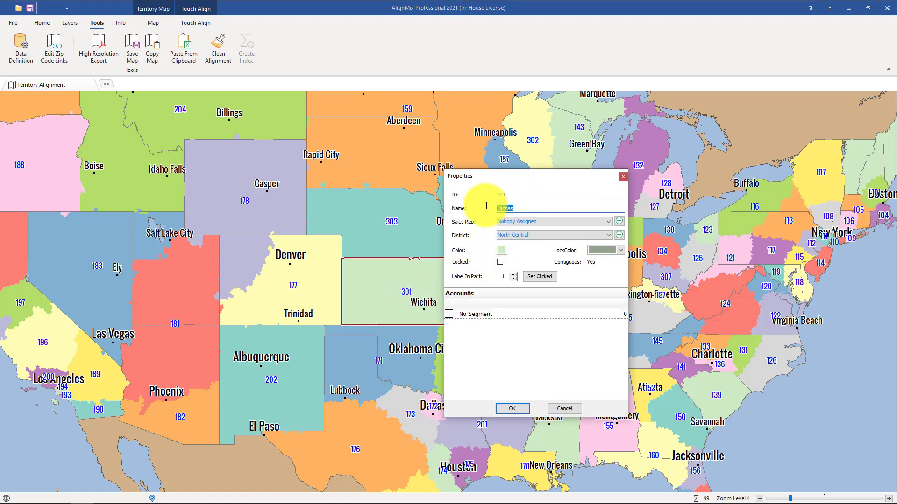
{"action": "left_click", "coordinate": [523, 208]}
{"action": "left_click", "coordinate": [522, 208]}
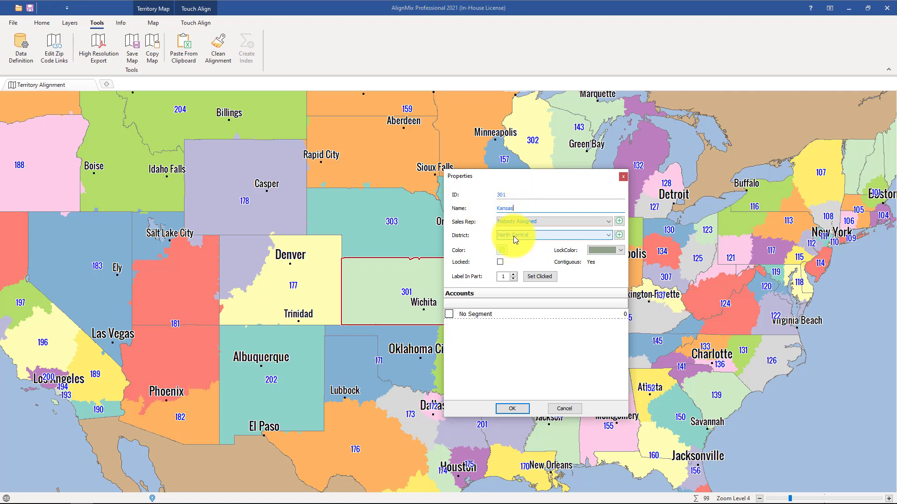
{"action": "left_click", "coordinate": [512, 409]}
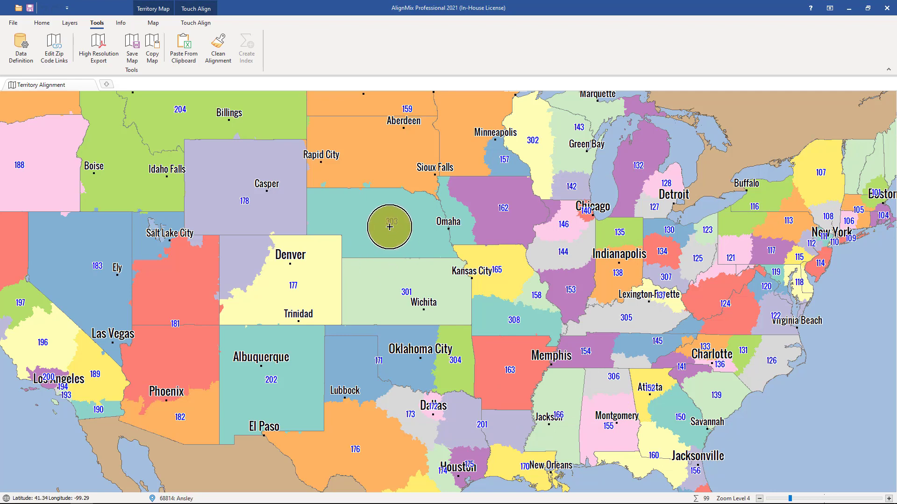
Add a new map view showing the districts
{"action": "left_click", "coordinate": [111, 87]}
{"action": "left_click", "coordinate": [52, 103]}
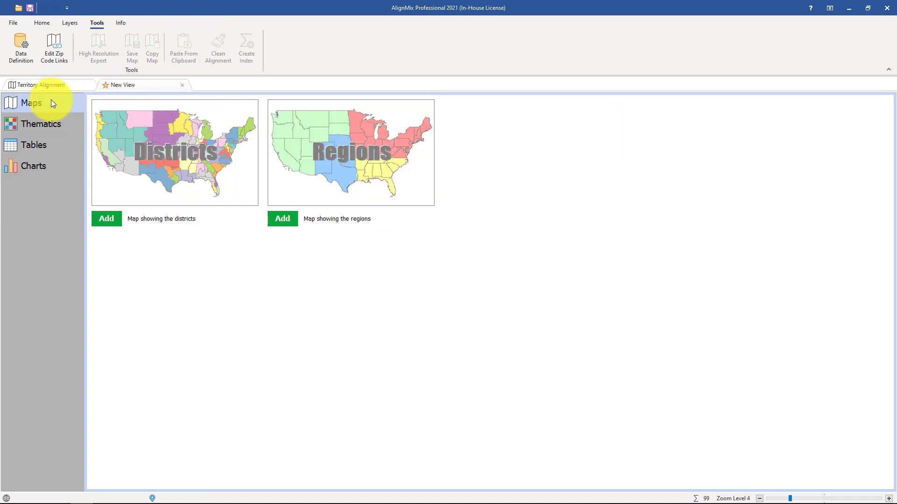
{"action": "left_click", "coordinate": [182, 153]}
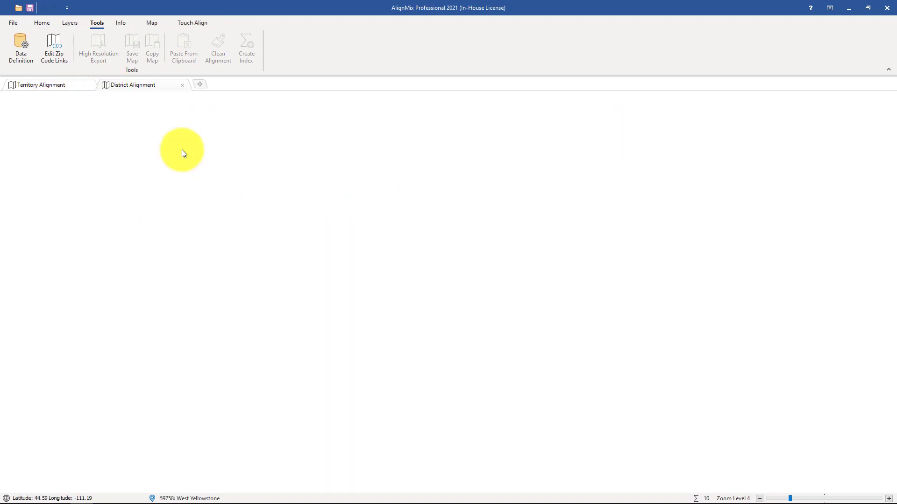
{"action": "scroll", "coordinate": [233, 179], "scroll_direction": "down", "scroll_amount": 1}
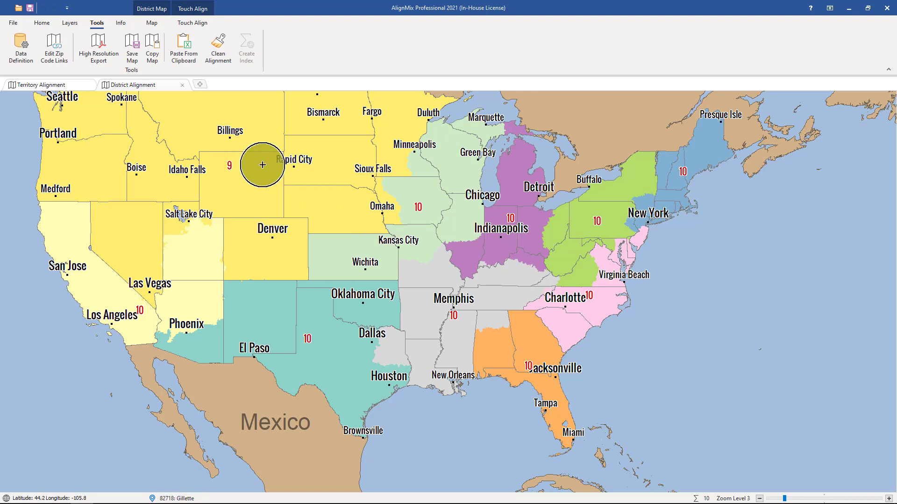
Add another map view showing the regions
{"action": "left_click", "coordinate": [200, 85]}
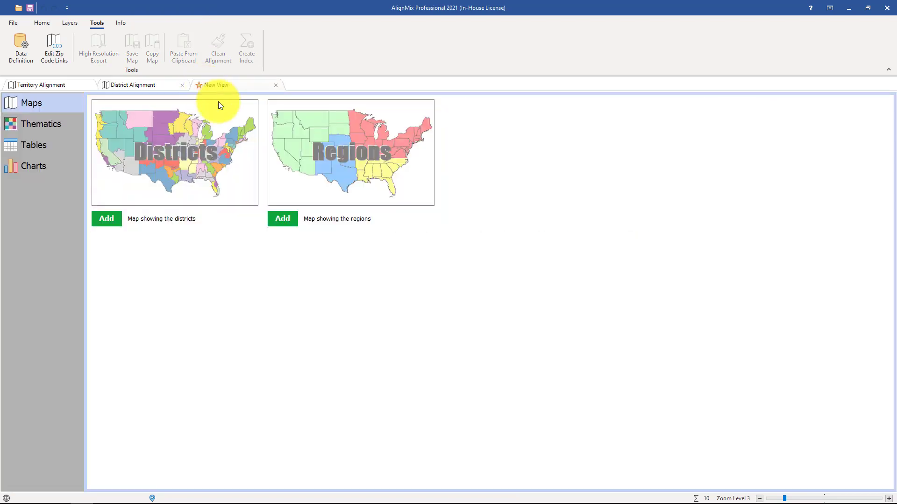
{"action": "left_click", "coordinate": [323, 155]}
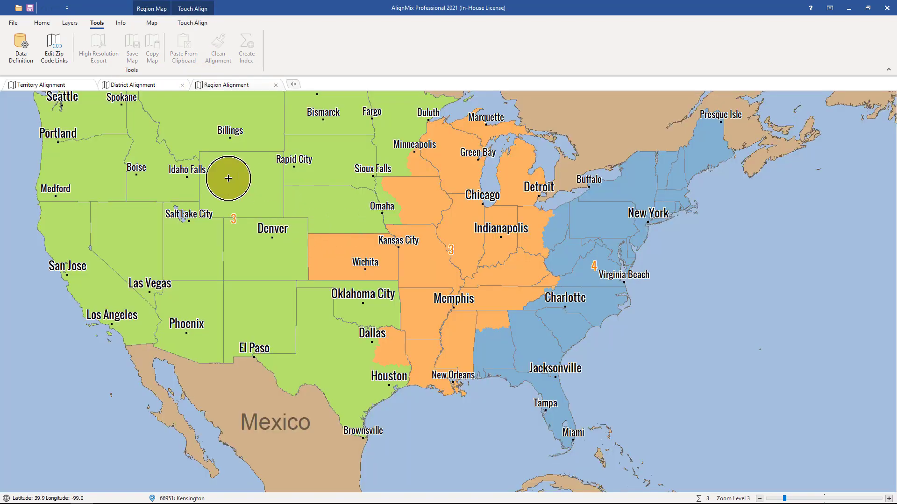